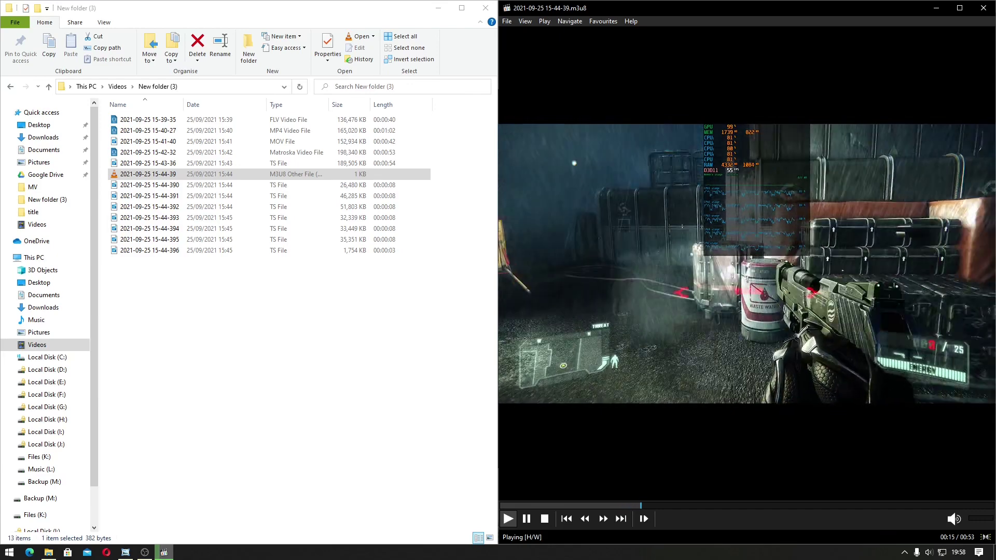
Step: Pause the M3U8 video and examine the M3U8 playlist file and its TS segment files in the recordings folder
{"action": "left_click", "coordinate": [759, 339]}
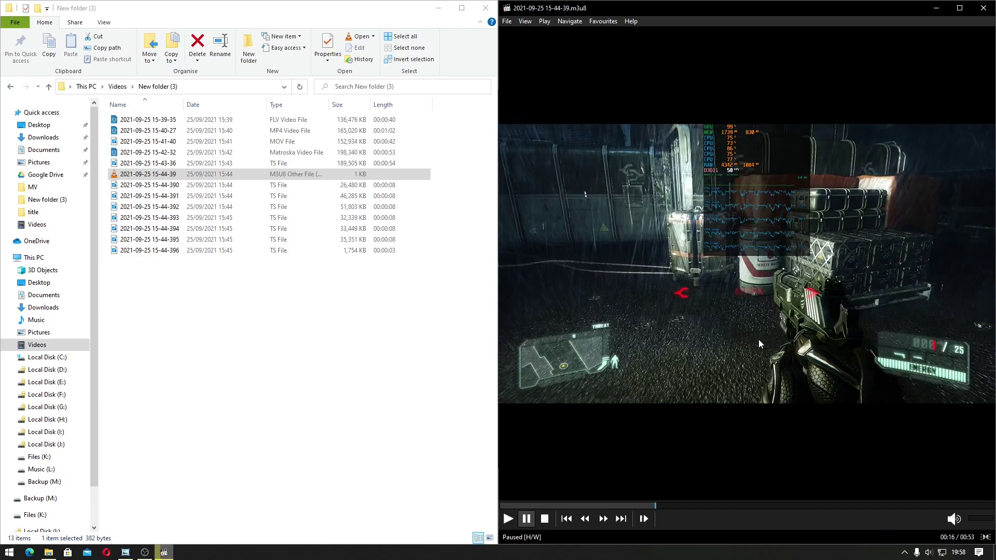
{"action": "left_click", "coordinate": [454, 188]}
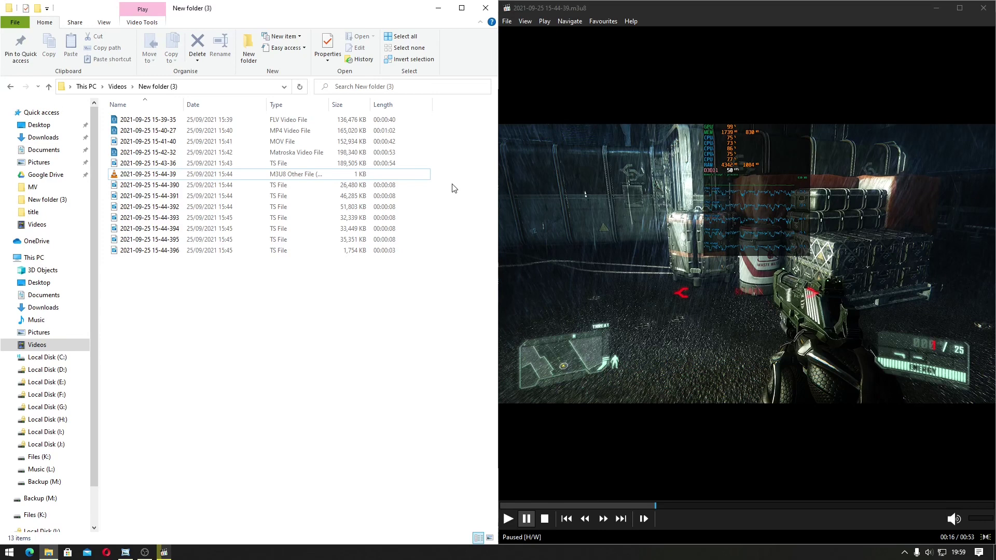
{"action": "left_click", "coordinate": [275, 174]}
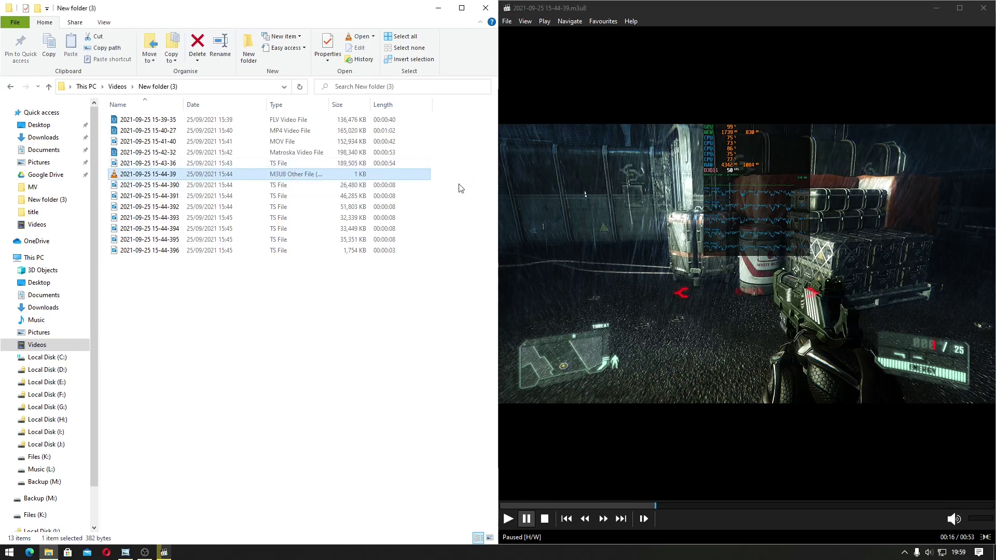
{"action": "left_click_drag", "start_coordinate": [458, 188], "coordinate": [333, 290]}
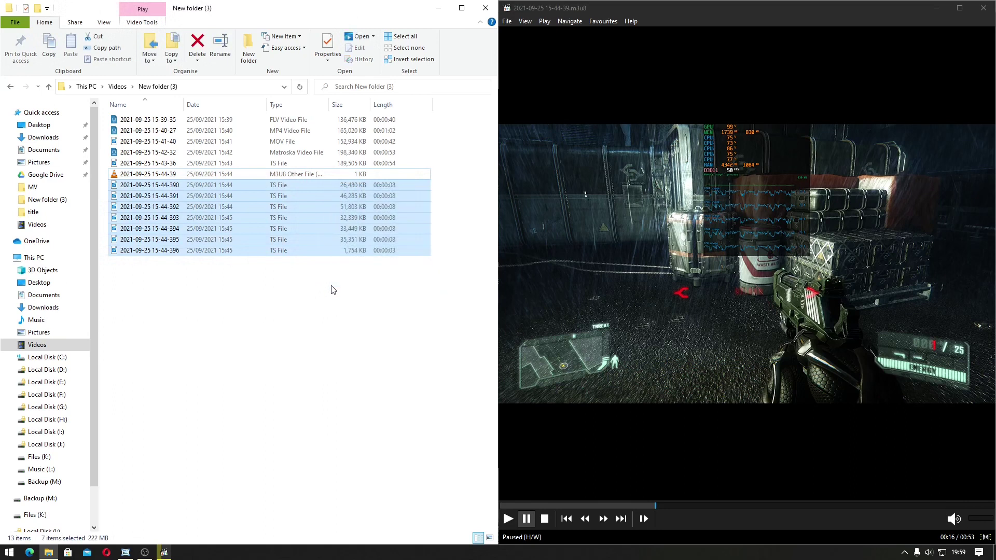
{"action": "left_click", "coordinate": [441, 181]}
Step: Launch Kdenlive and maximize its window
{"action": "key", "text": "super"}
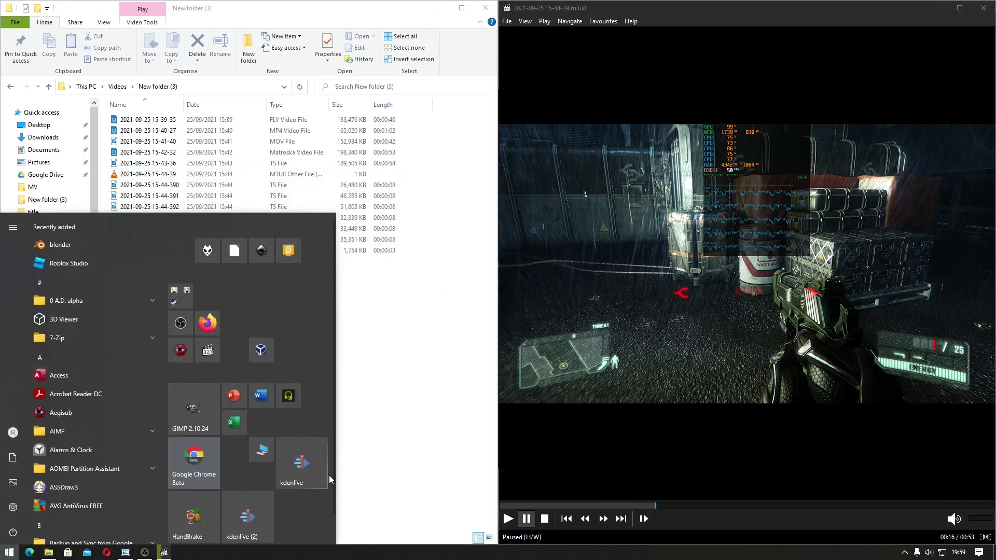
{"action": "left_click", "coordinate": [292, 474]}
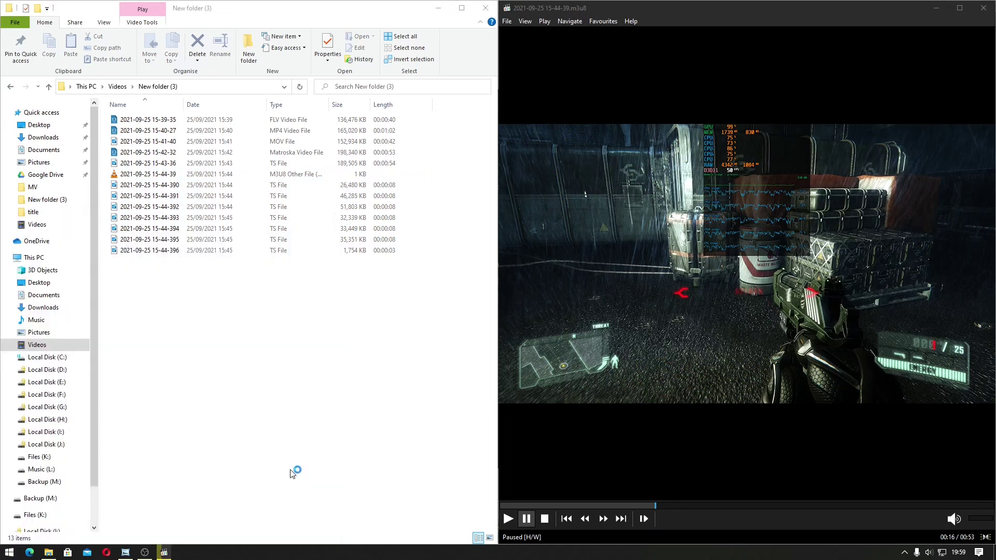
{"action": "left_click_drag", "start_coordinate": [441, 179], "coordinate": [349, 335]}
{"action": "key", "text": "super+Up"}
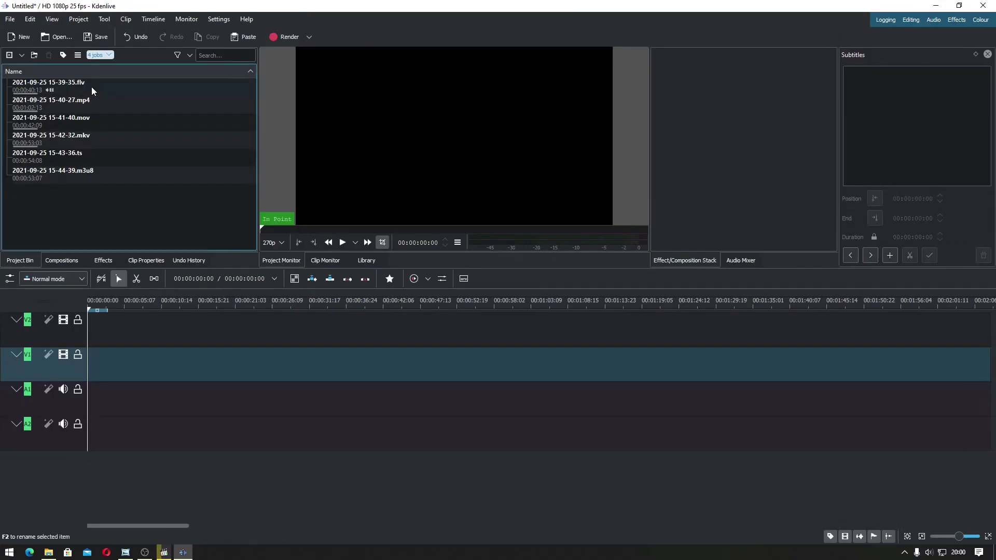
Step: Place the FLV, MP4, MOV, MKV, TS and M3U8 recordings in that order on video track V1, leaving gaps between them
{"action": "left_click_drag", "start_coordinate": [93, 89], "coordinate": [122, 363]}
{"action": "left_click_drag", "start_coordinate": [467, 373], "coordinate": [467, 366]}
{"action": "left_click_drag", "start_coordinate": [52, 120], "coordinate": [387, 363]}
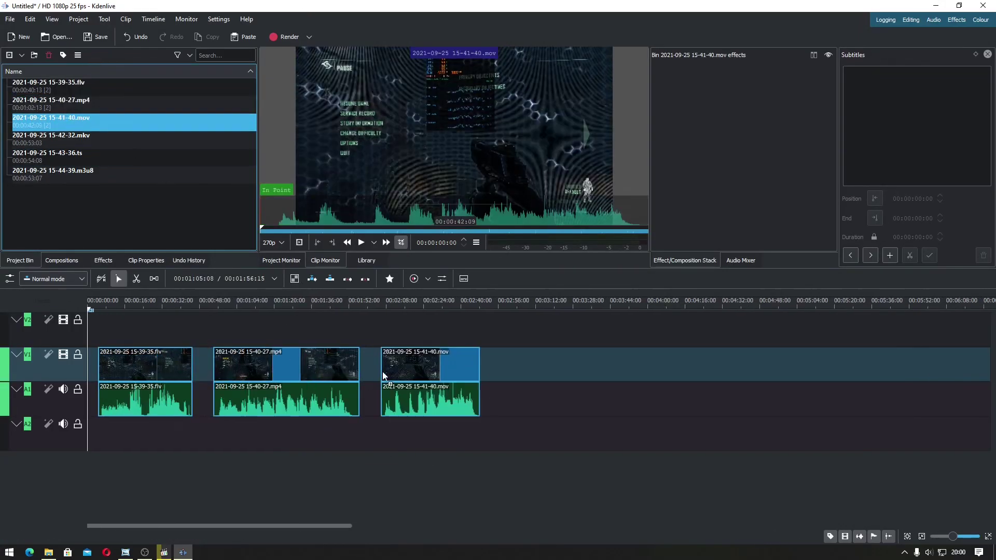
{"action": "left_click_drag", "start_coordinate": [52, 137], "coordinate": [531, 363]}
{"action": "left_click_drag", "start_coordinate": [51, 155], "coordinate": [691, 363]}
{"action": "left_click_drag", "start_coordinate": [71, 179], "coordinate": [850, 363]}
Step: Play a short section near the start of the FLV, MP4, MOV and MKV clips to check their timeline playback
{"action": "left_click", "coordinate": [101, 422]}
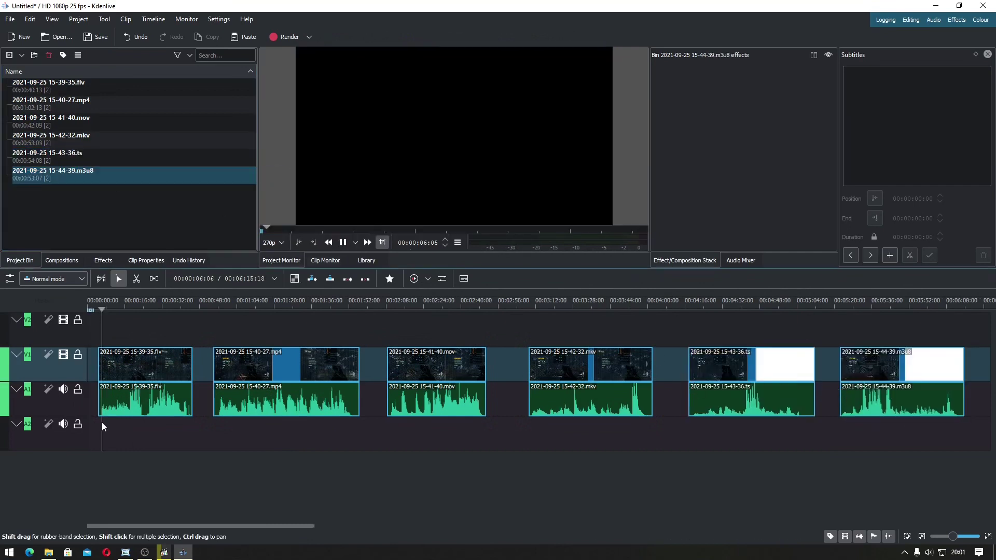
{"action": "key", "text": "space"}
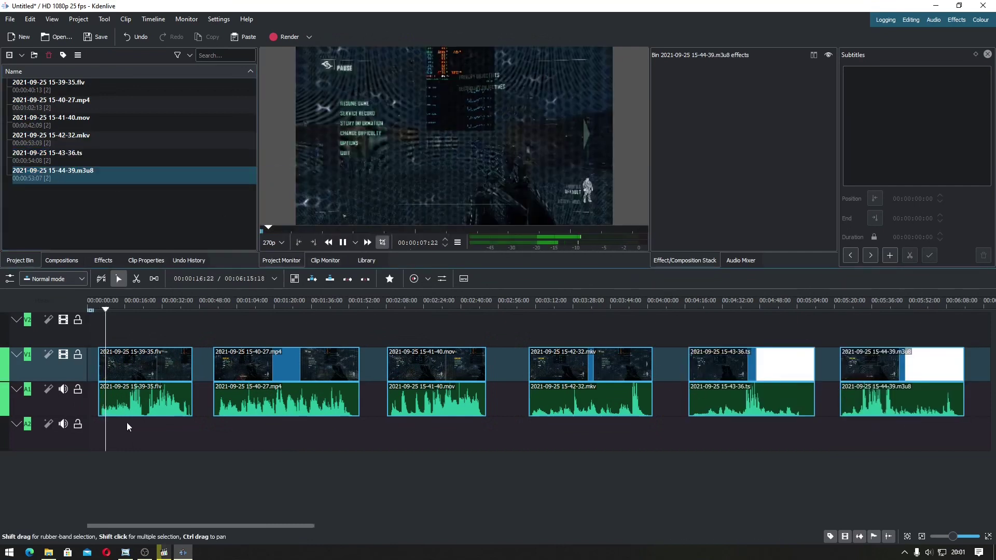
{"action": "left_click", "coordinate": [235, 424]}
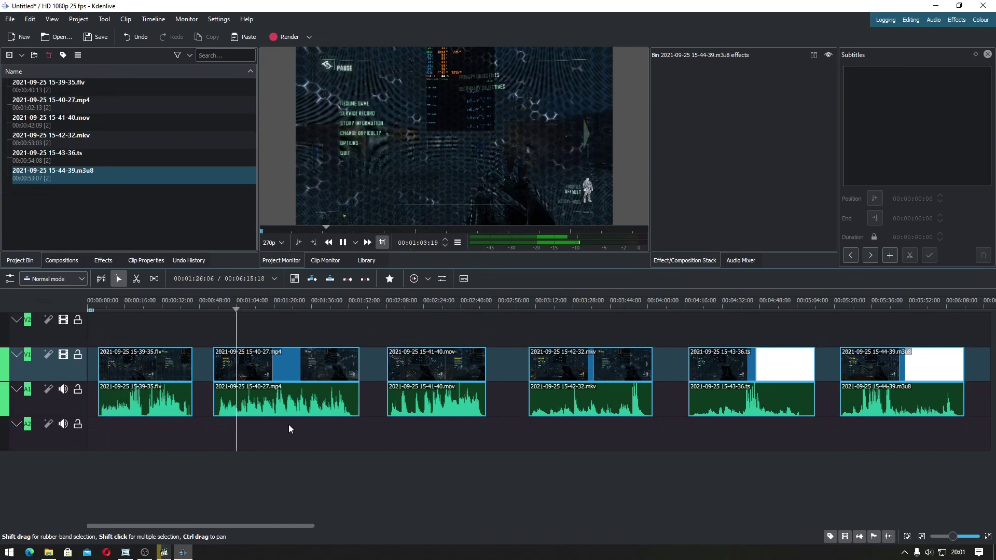
{"action": "key", "text": "space"}
{"action": "left_click", "coordinate": [410, 432]}
{"action": "key", "text": "space"}
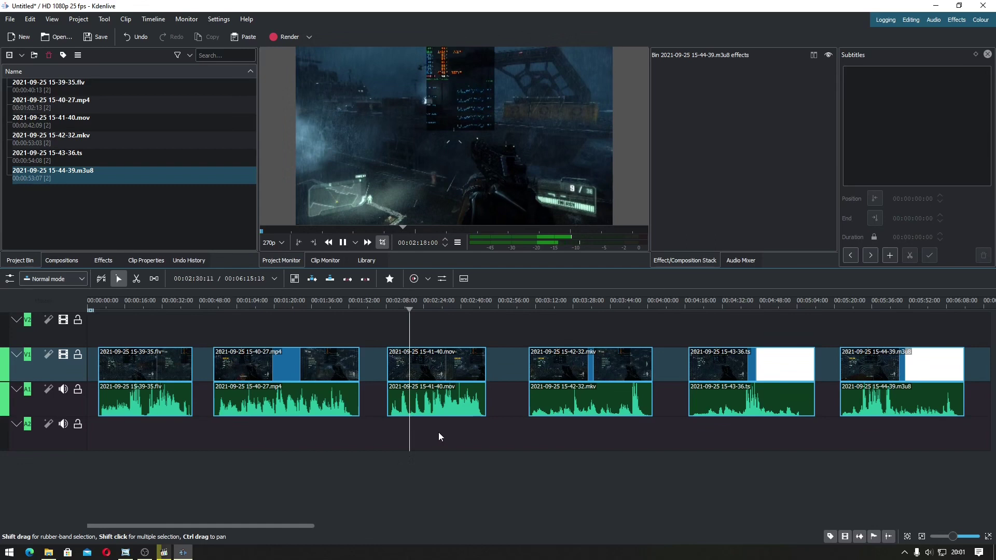
{"action": "key", "text": "space"}
{"action": "left_click", "coordinate": [568, 431]}
{"action": "key", "text": "space"}
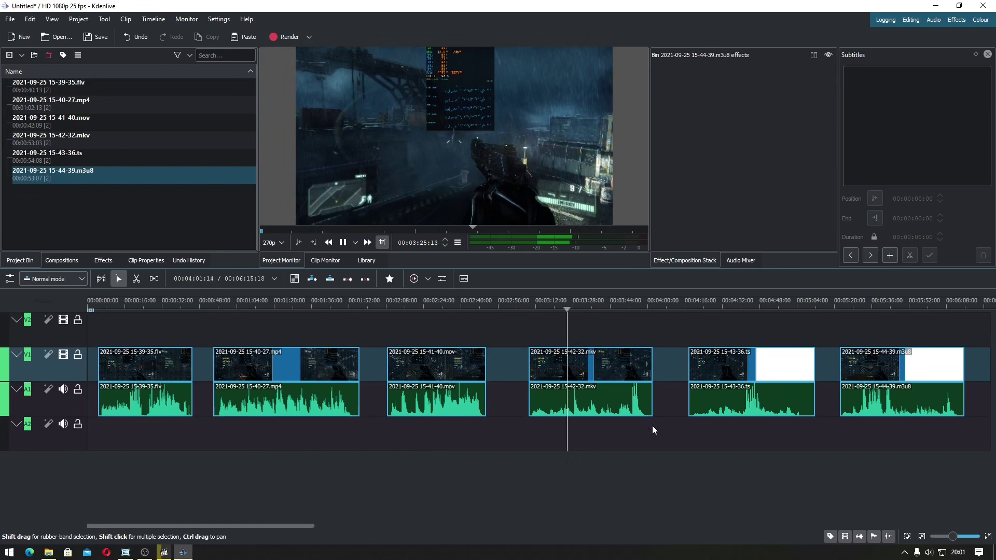
Step: Play short sections of the TS and M3U8 clips to check their timeline playback, stopping in the M3U8 clip
{"action": "left_click", "coordinate": [690, 424]}
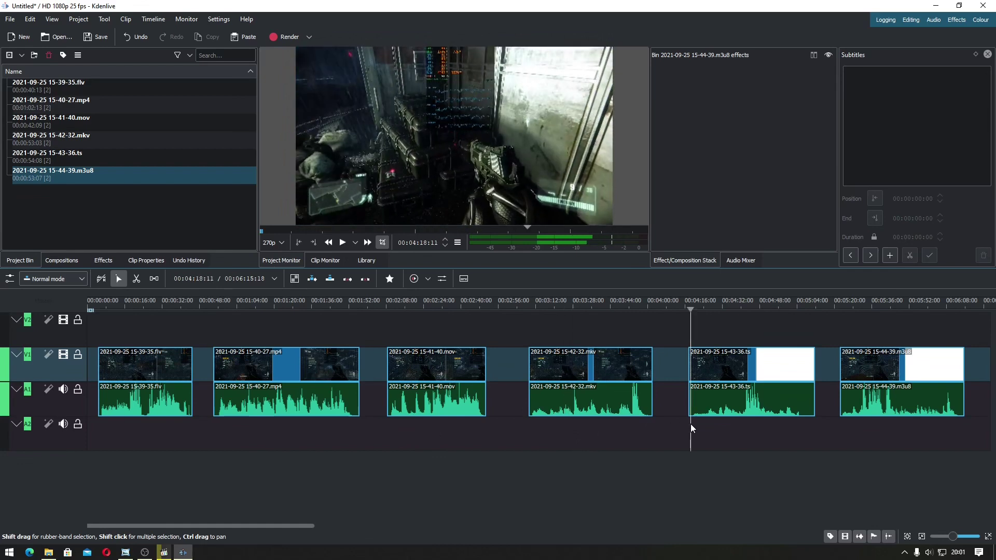
{"action": "key", "text": "space"}
{"action": "left_click", "coordinate": [698, 425]}
{"action": "key", "text": "space"}
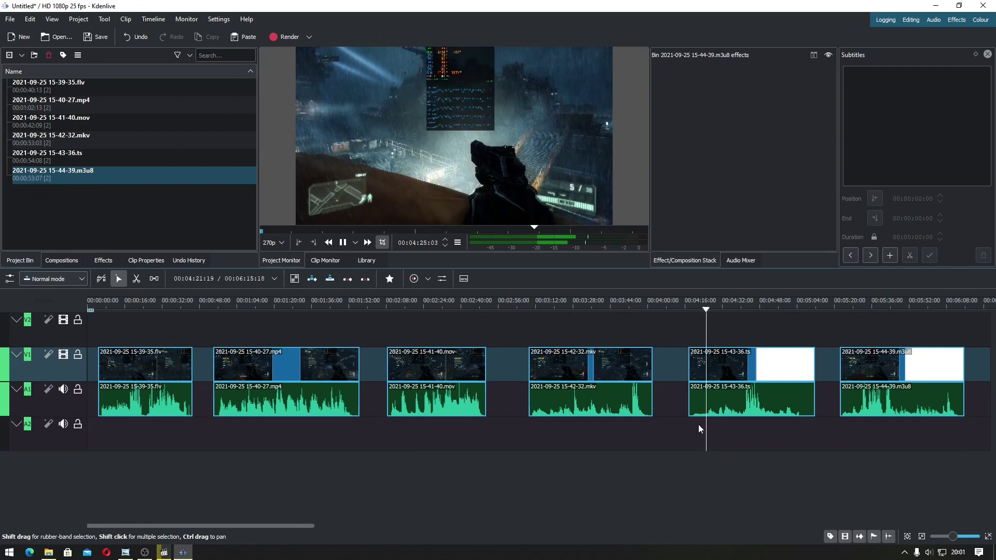
{"action": "key", "text": "space"}
{"action": "left_click", "coordinate": [852, 428]}
{"action": "key", "text": "space"}
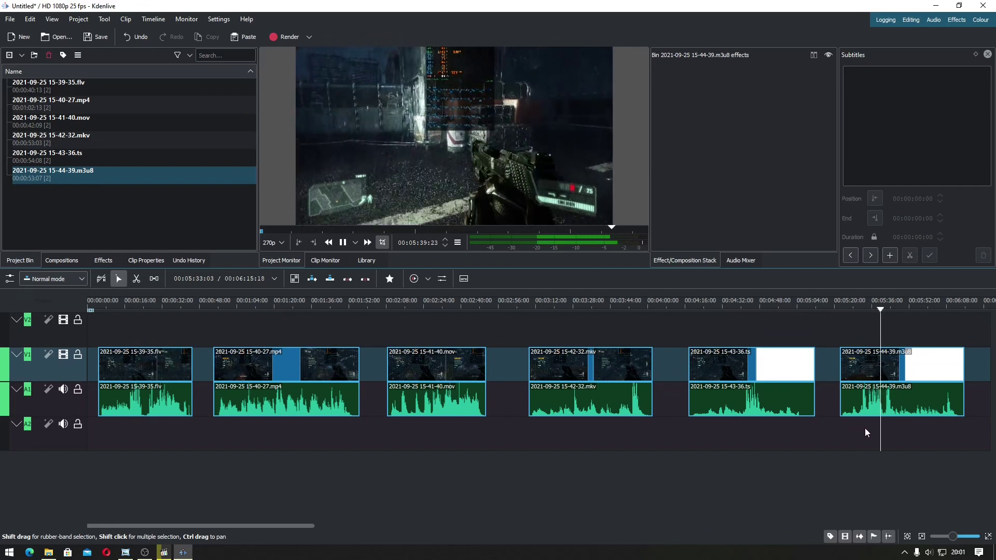
{"action": "key", "text": "space"}
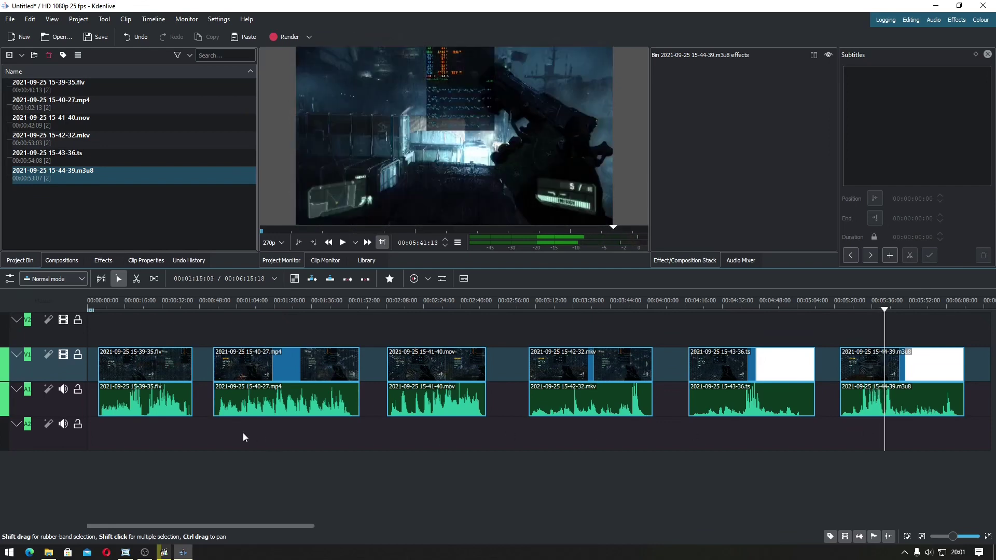
Step: Play through sections of all six clips again from FLV to M3U8 to compare the formats, stopping in the M3U8 clip
{"action": "left_click", "coordinate": [111, 424]}
{"action": "key", "text": "space"}
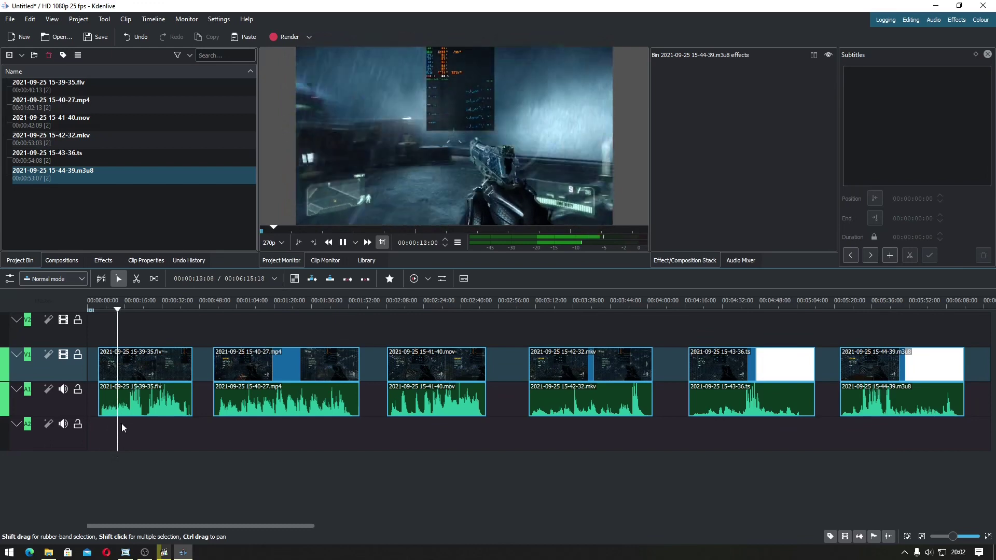
{"action": "left_click", "coordinate": [245, 424]}
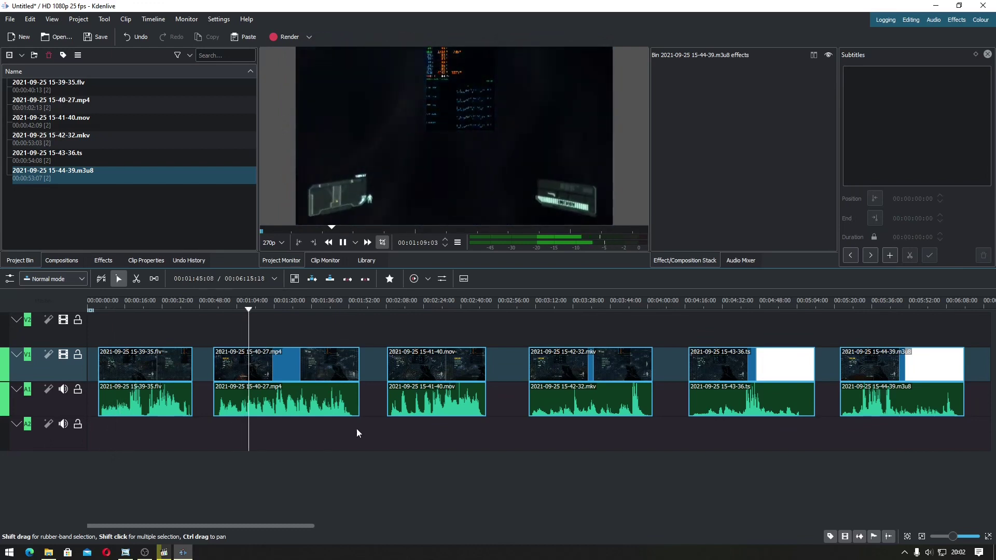
{"action": "left_click", "coordinate": [406, 428]}
{"action": "key", "text": "space"}
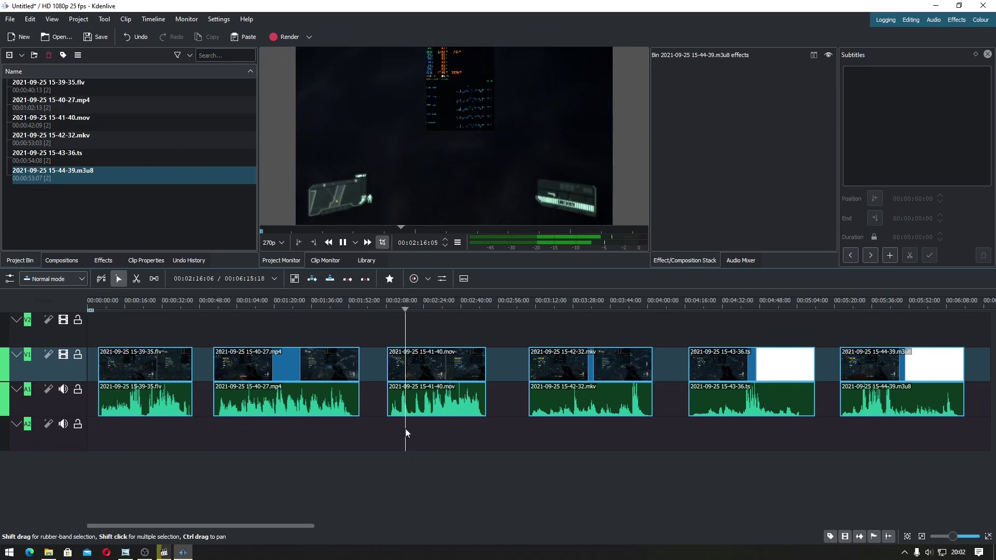
{"action": "left_click", "coordinate": [543, 425]}
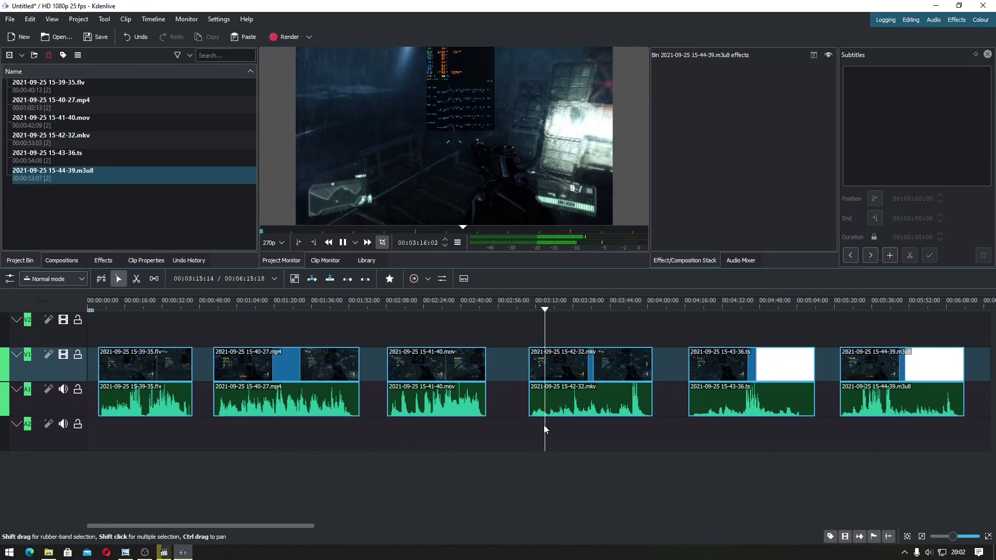
{"action": "left_click", "coordinate": [702, 428]}
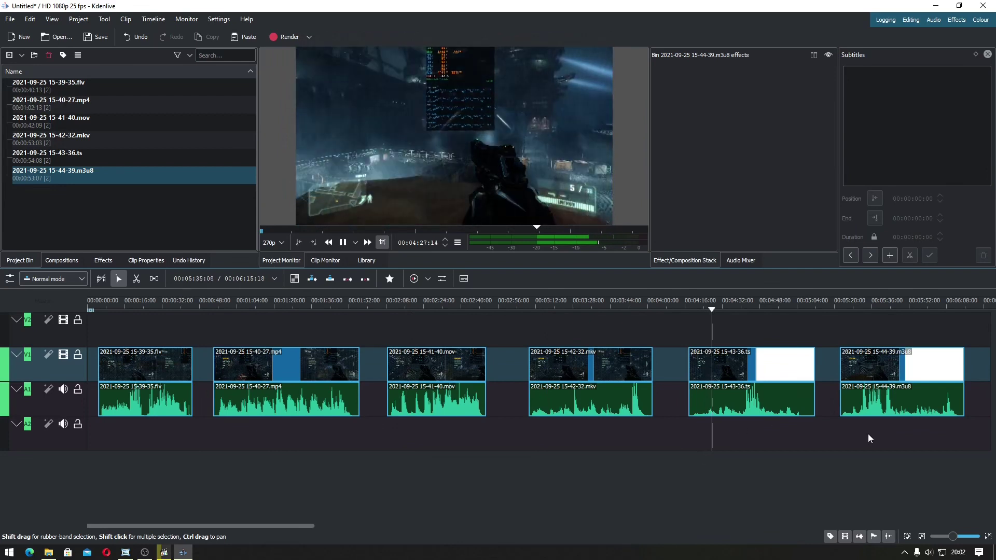
{"action": "left_click", "coordinate": [855, 426]}
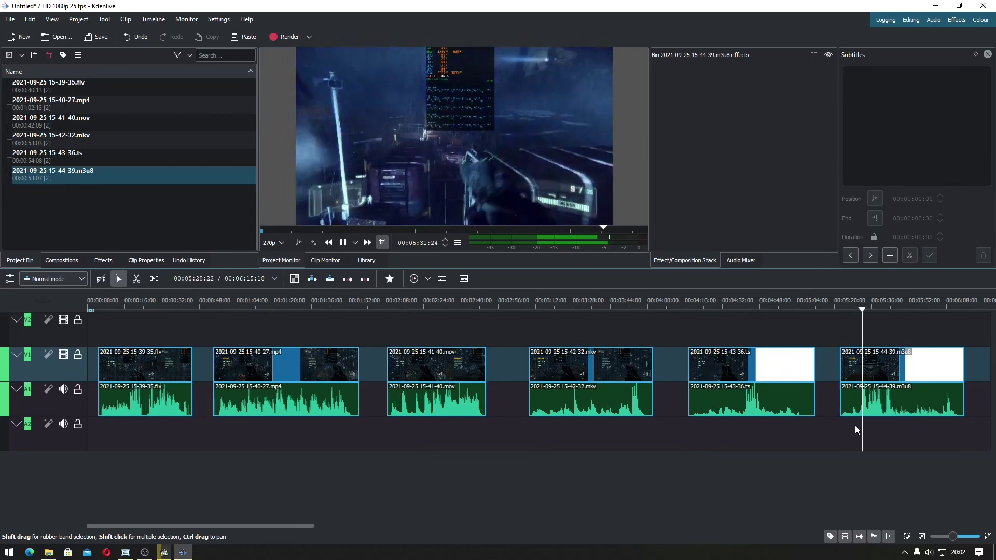
{"action": "left_click", "coordinate": [876, 425]}
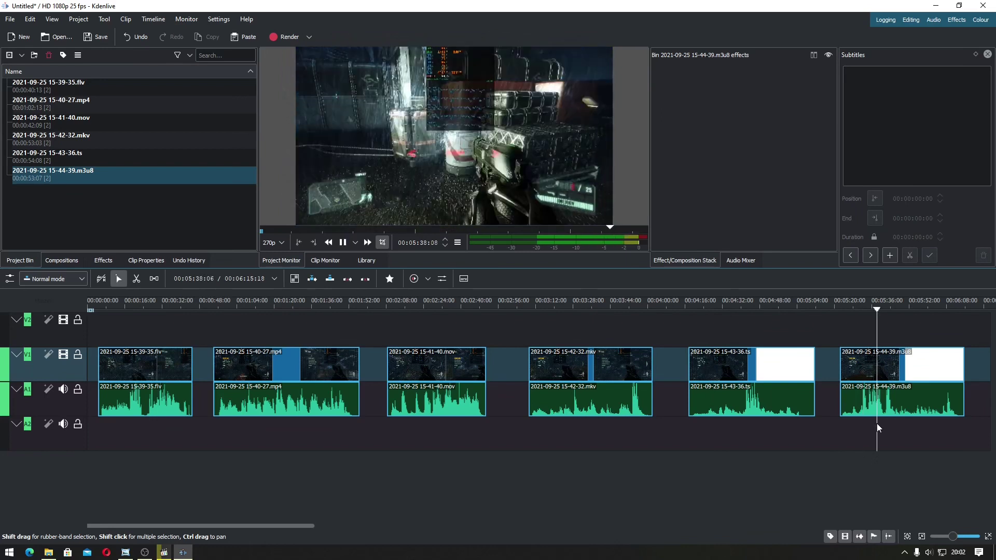
{"action": "key", "text": "space"}
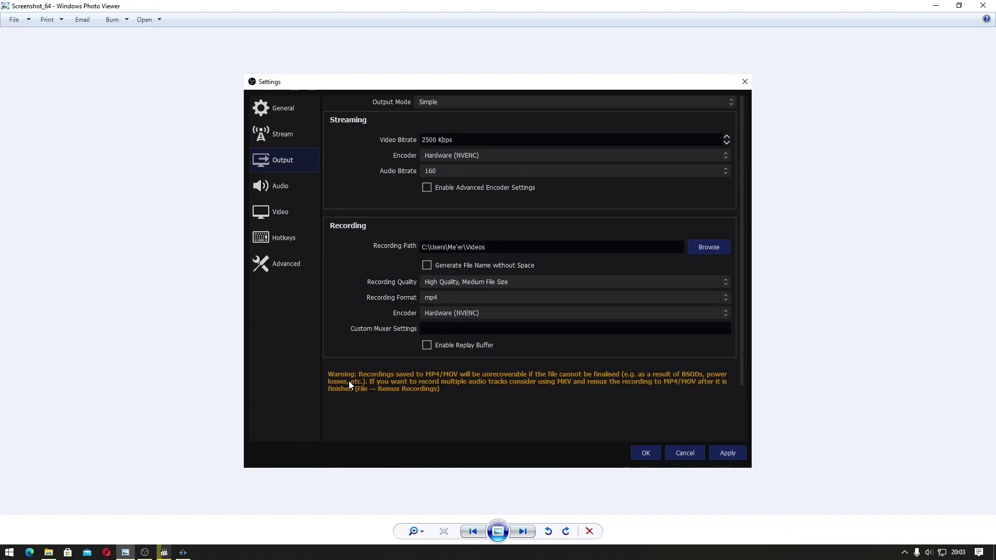
Step: Advance two images to the output settings screenshot that shows the expanded Recording Format list
{"action": "key", "text": "Right"}
{"action": "key", "text": "Right"}
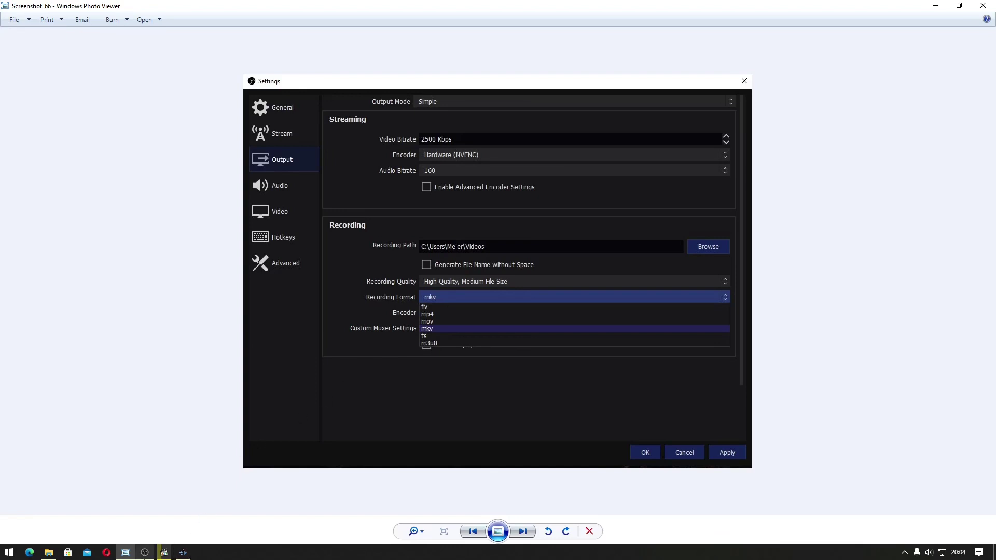
Step: Switch to OBS to view the Audio page of its settings, and return to the recording format screenshot
{"action": "left_click", "coordinate": [145, 552]}
{"action": "left_click", "coordinate": [279, 123]}
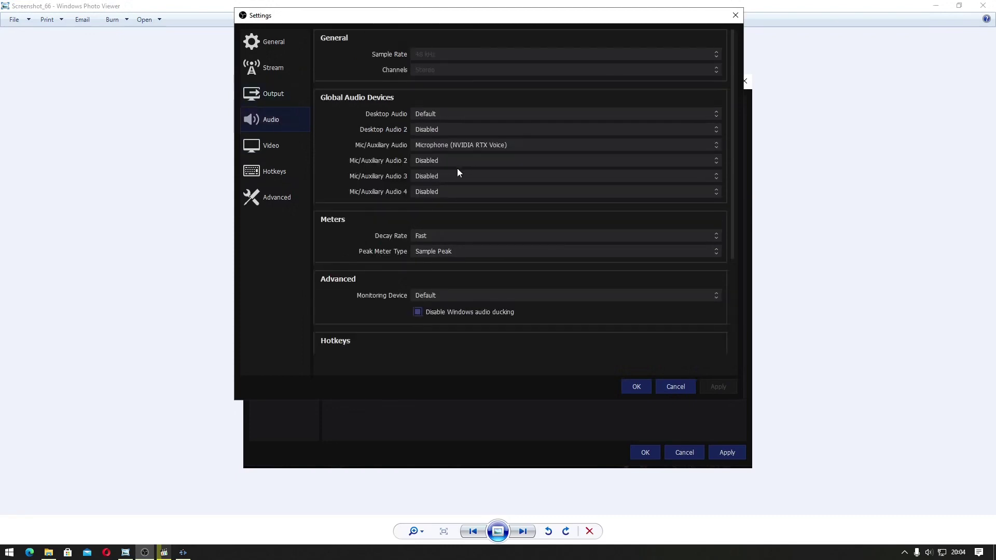
{"action": "key", "text": "alt+Tab"}
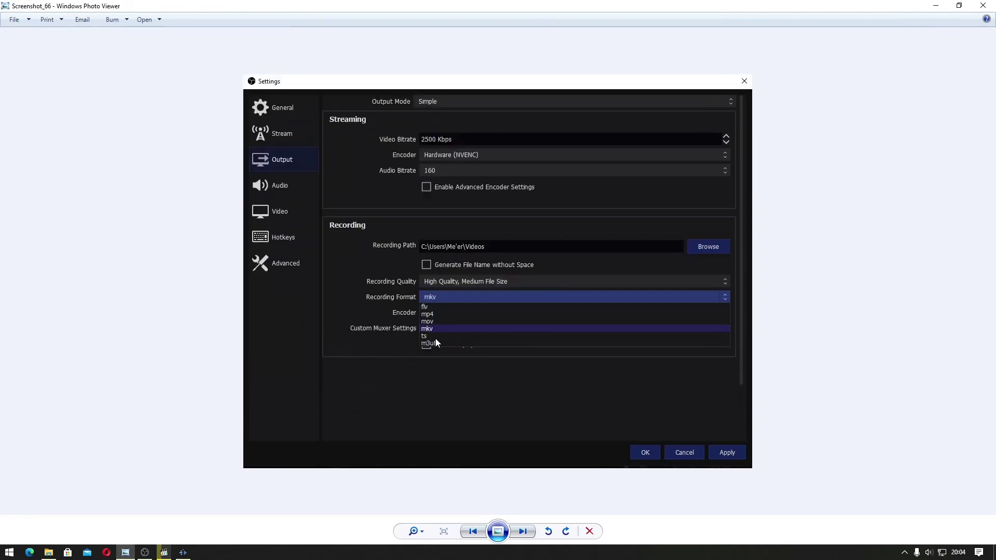